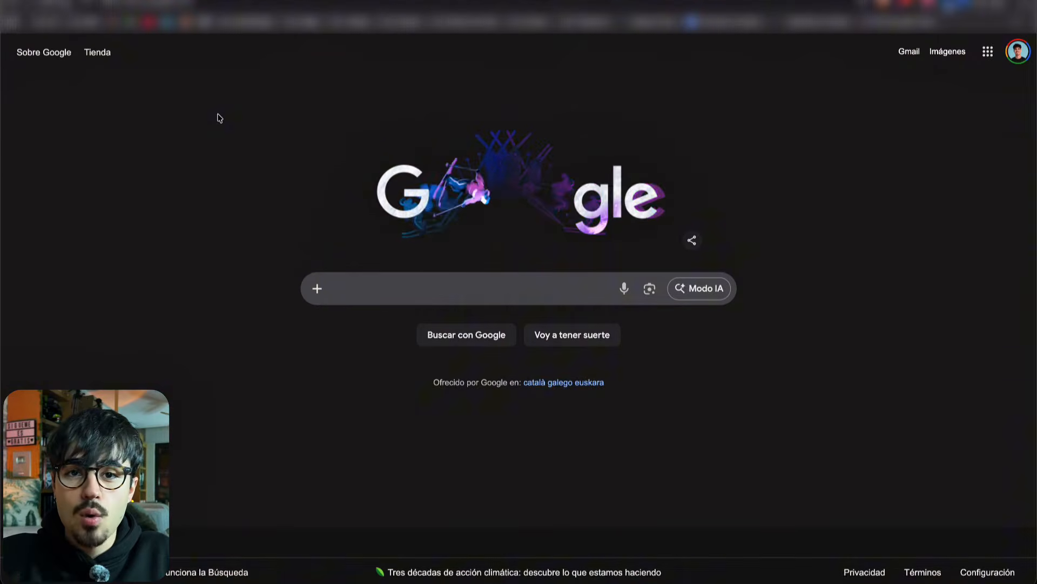
Step: Search Google for "youtube to notebooklm", open the extension's Chrome Web Store listing, and install the YouTube to NotebookLM extension
text(youtube to)
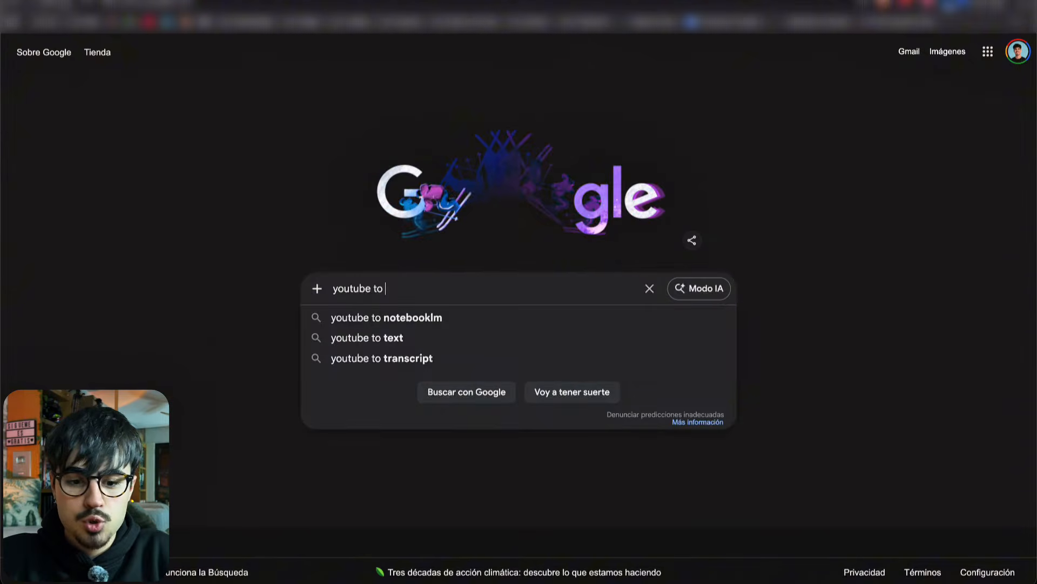
click(403, 318)
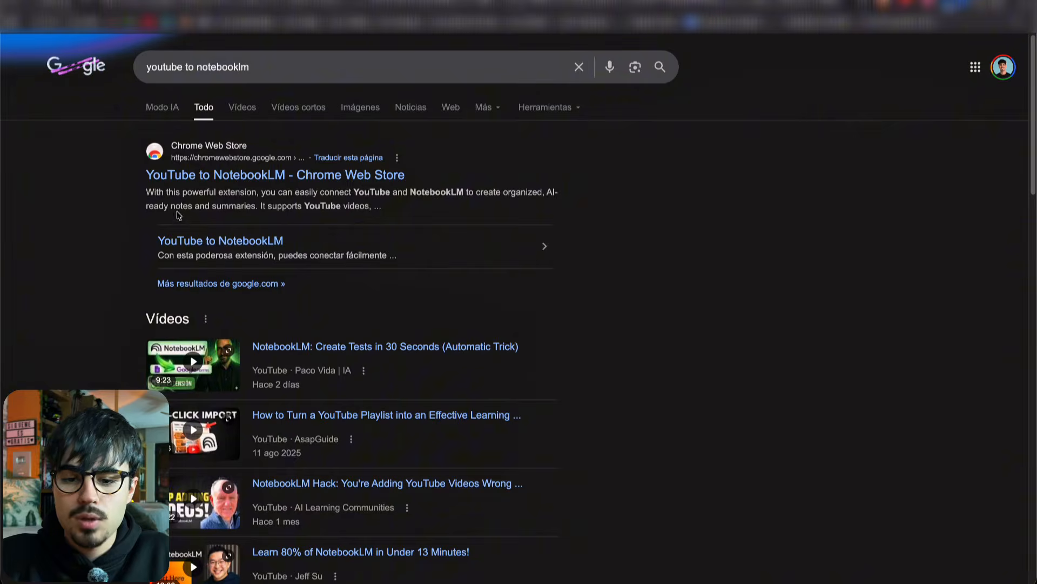
click(266, 179)
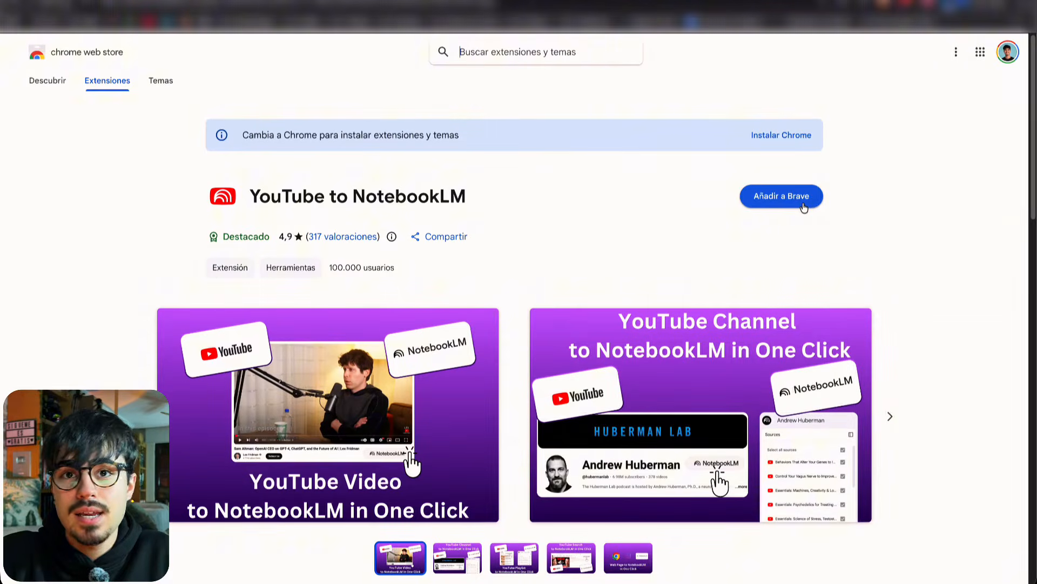
click(804, 207)
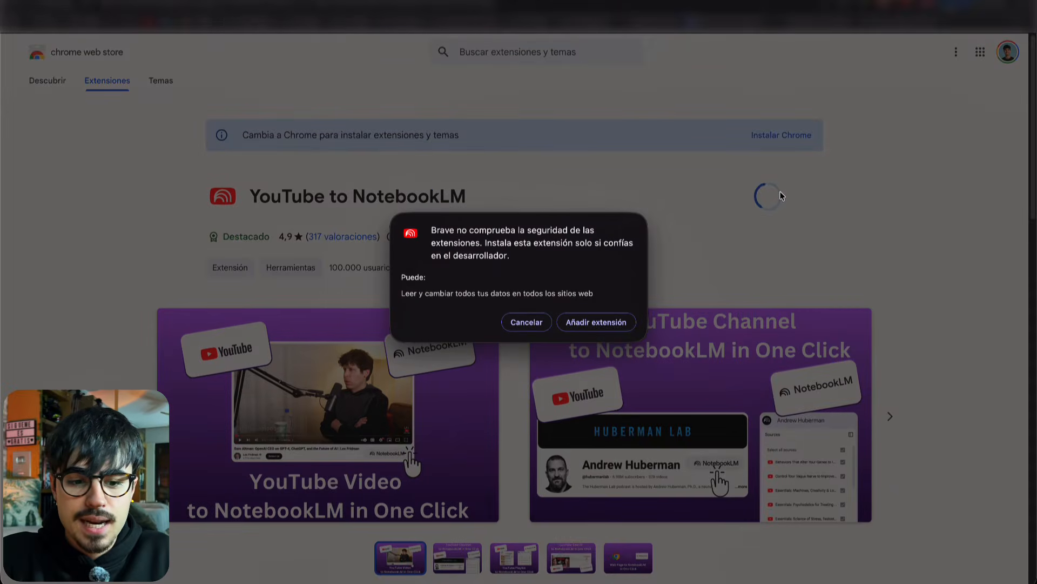
click(610, 326)
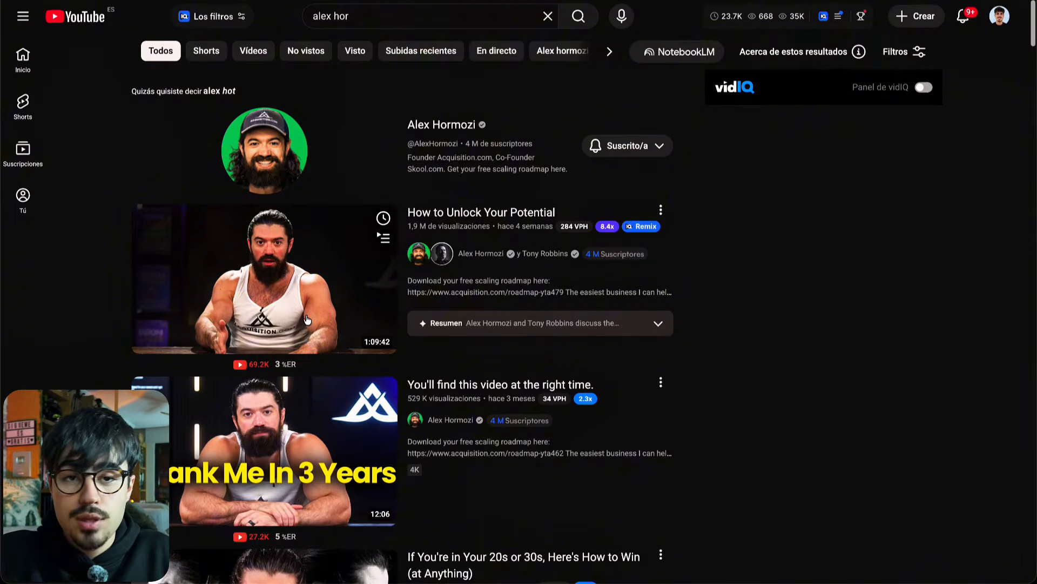
Step: Open the YouTube video "How to Unlock Your Potential" and create a new NotebookLM notebook from it
click(299, 300)
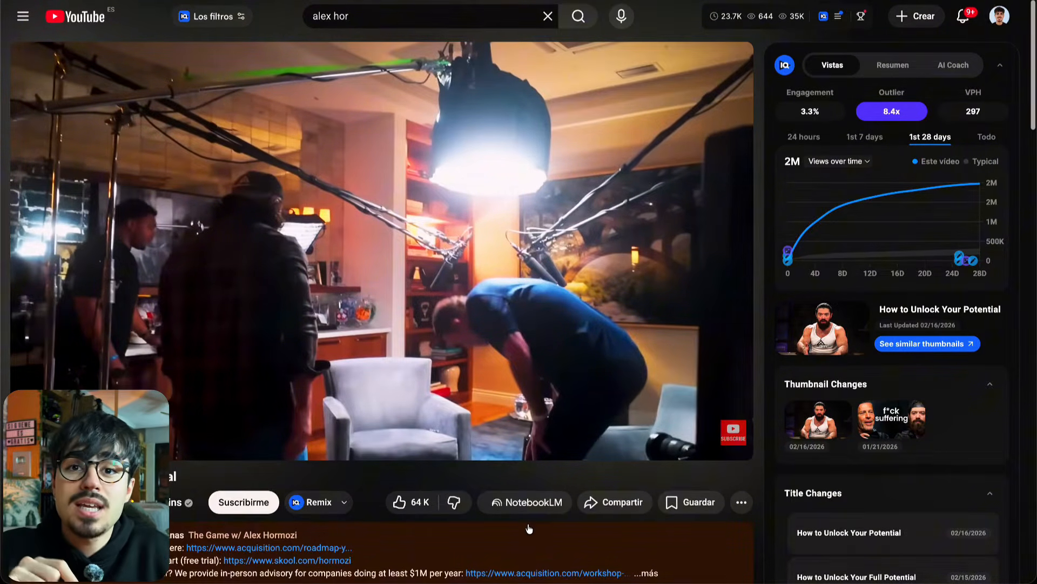
click(540, 500)
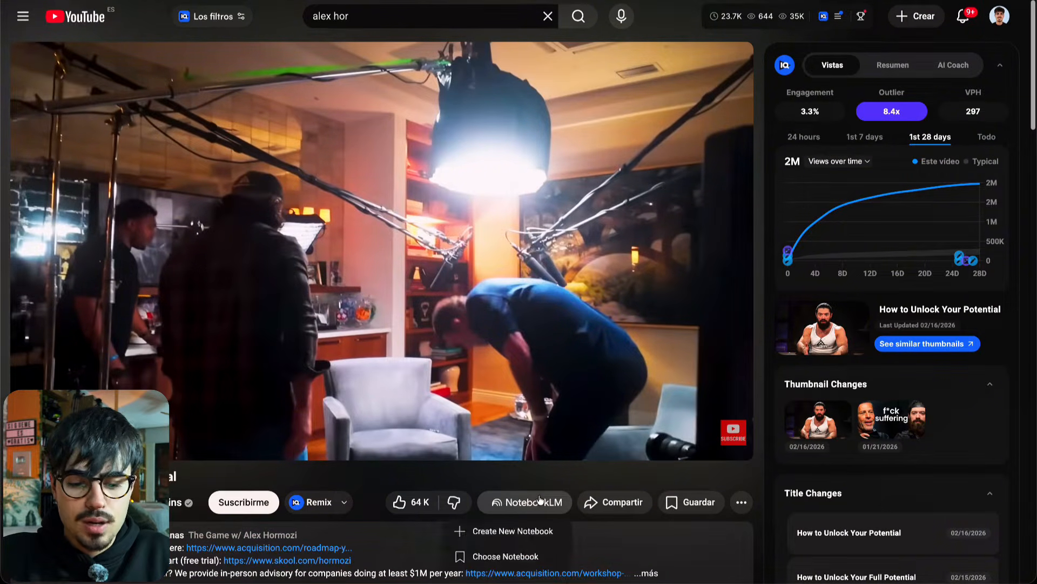
click(512, 532)
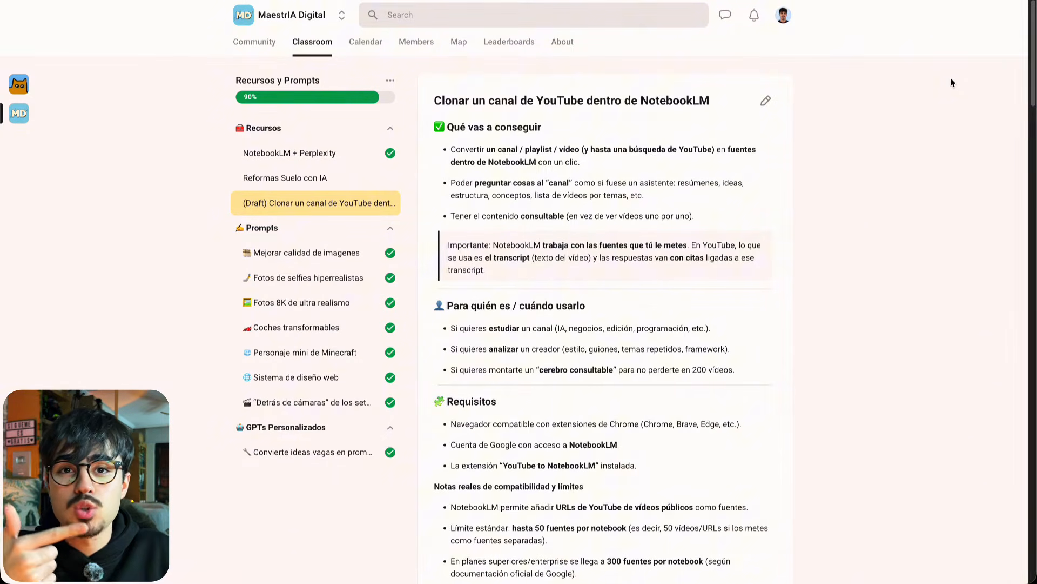
drag(1030, 55, 1017, 201)
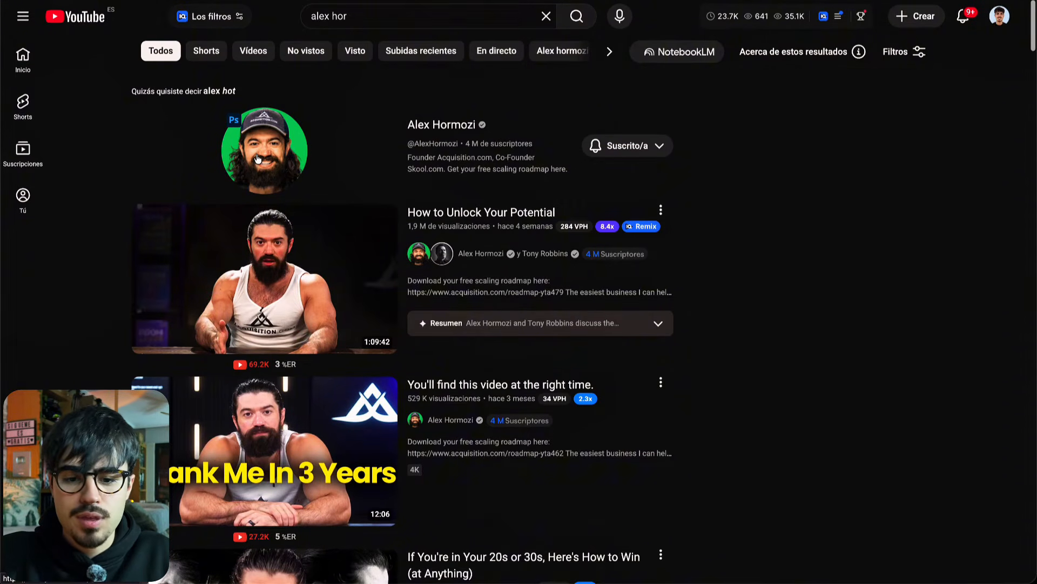
Step: Open Alex Hormozi's YouTube channel and create a new NotebookLM notebook from the whole channel
click(256, 153)
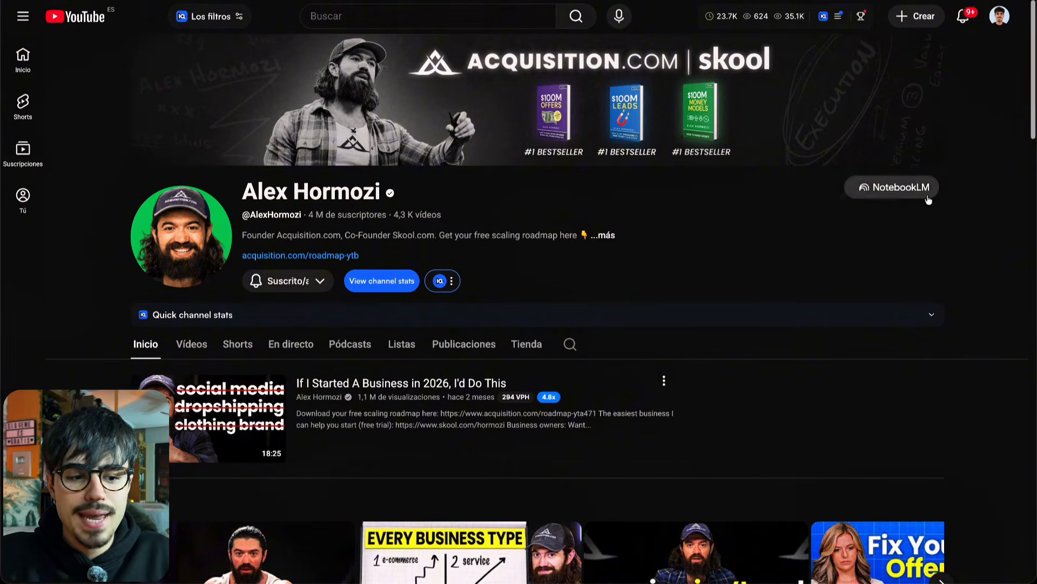
click(898, 189)
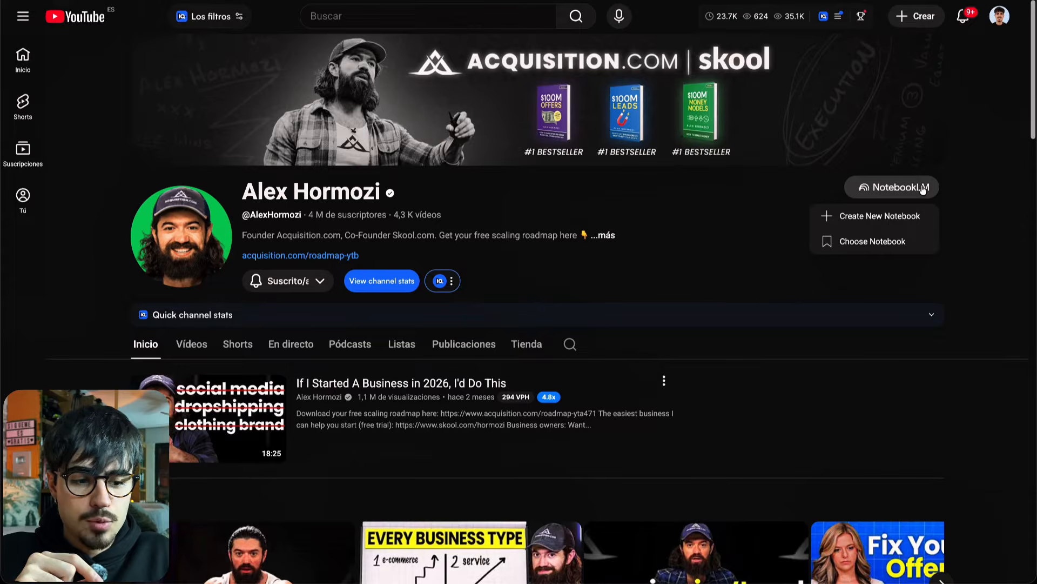
click(855, 219)
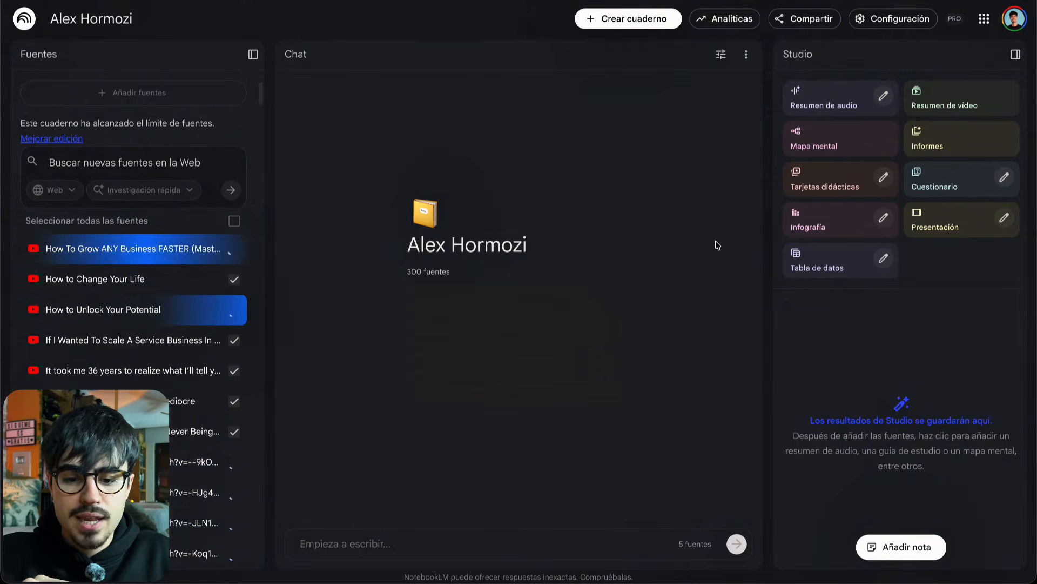
Step: Check the imported sources in the Alex Hormozi notebook and remove all sources with errors
scroll(221, 300, down, 5)
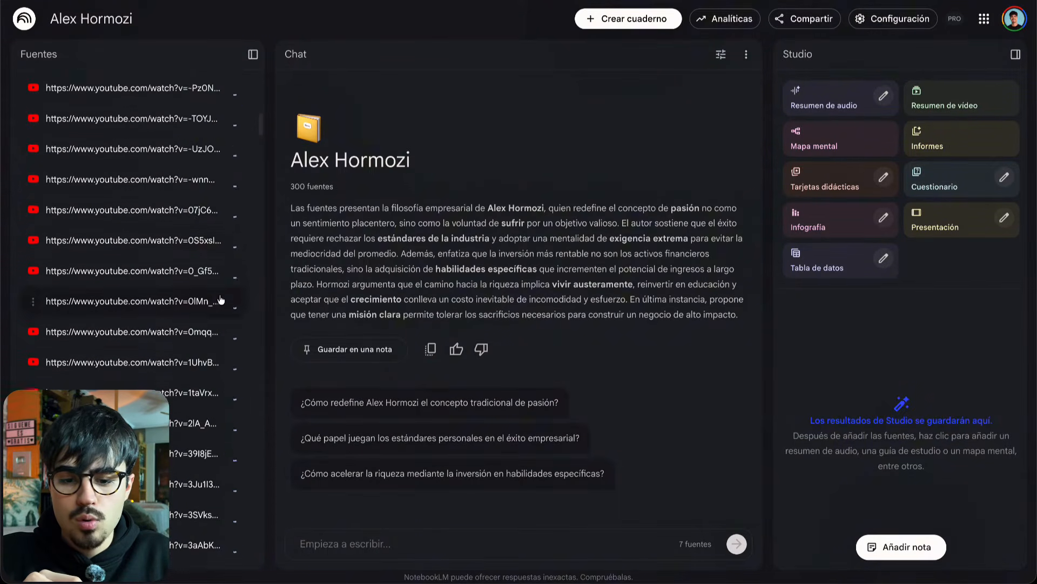
scroll(221, 300, down, 10)
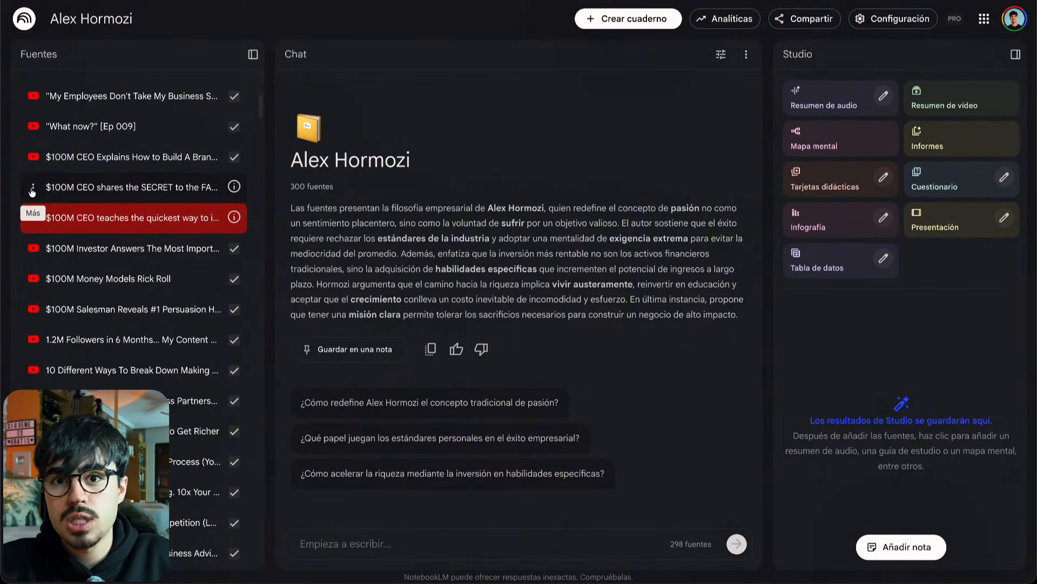
click(32, 190)
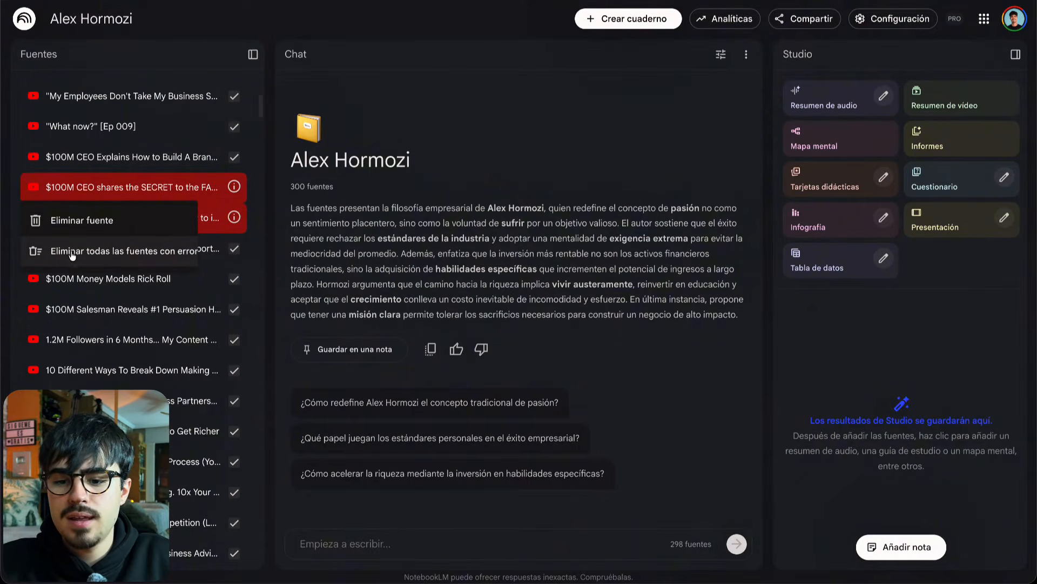
click(115, 252)
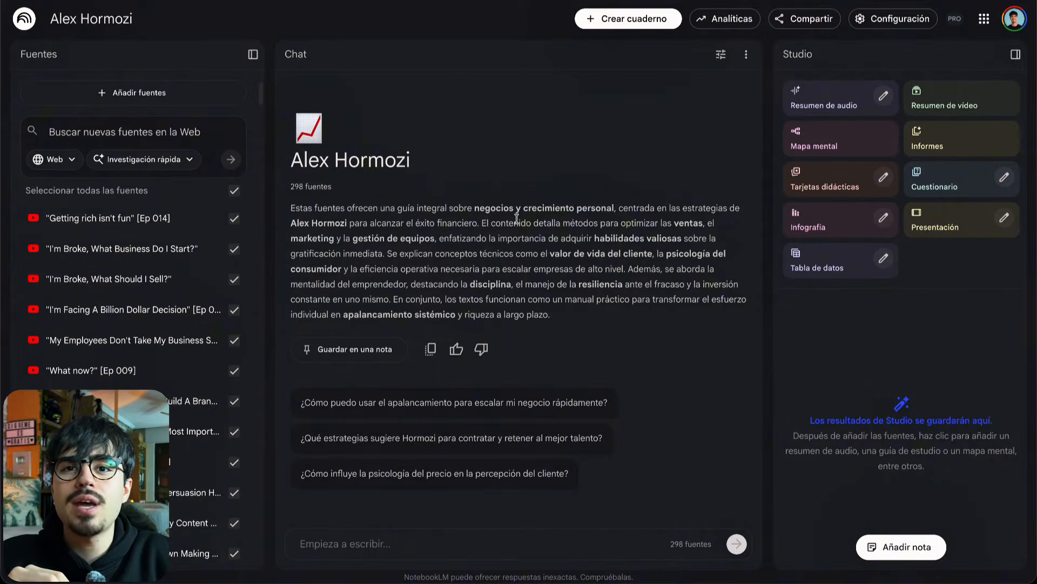
Step: Ask the notebook chat to summarise Alex's business philosophy in 10 non-negotiable rules, using only the sources and citing concrete examples, and review the answer
click(343, 543)
text(Si tuvieras que resumir la filosofía empresarial de Alex en 10 reglas no negociables, ¿cuáles serían? Usa solo información de las fuentes y cita ejemplos concretos.)
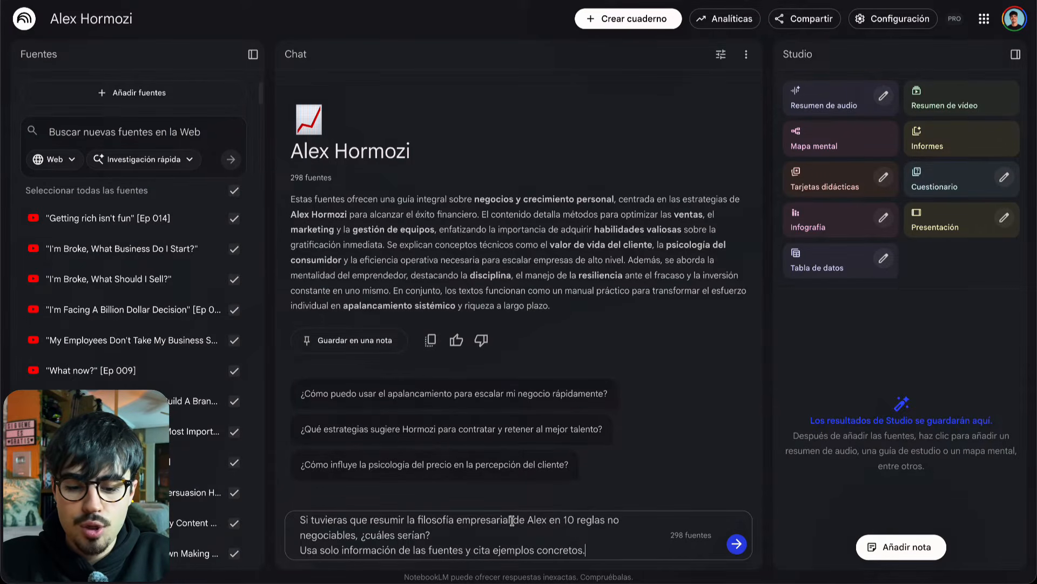
click(737, 544)
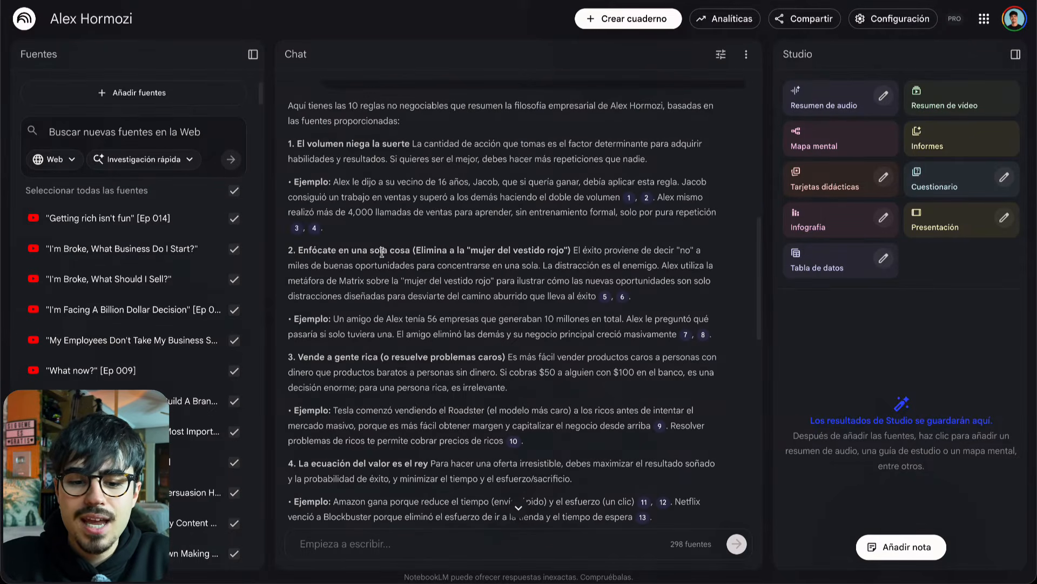
scroll(392, 250, down, 2)
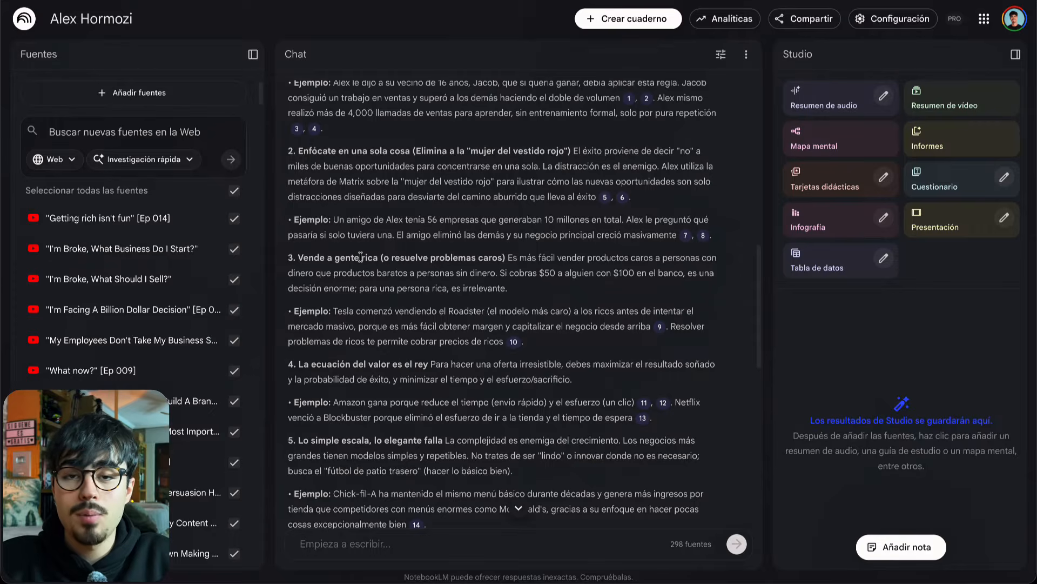
scroll(385, 285, down, 1)
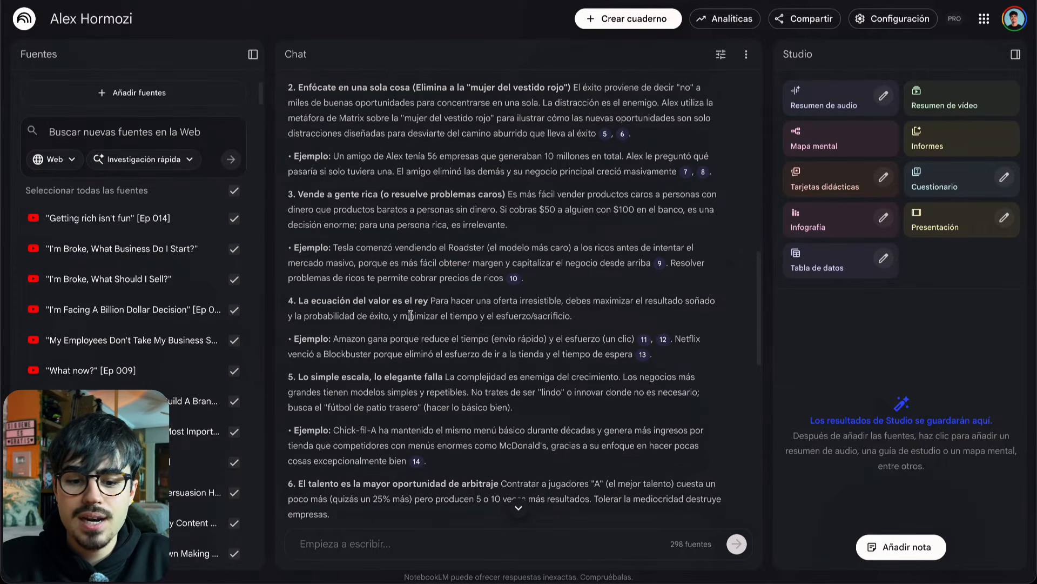
scroll(417, 304, up, 3)
scroll(415, 306, down, 6)
mouse_move(416, 308)
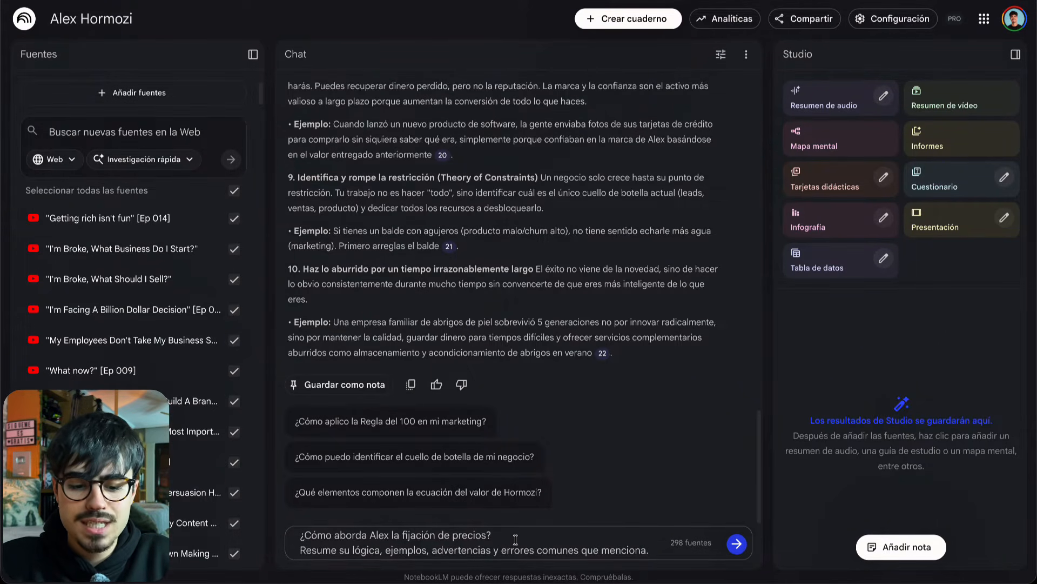
Step: Ask the chat how Alex approaches pricing, including his logic, examples, warnings and common mistakes, and read through the answer
click(736, 544)
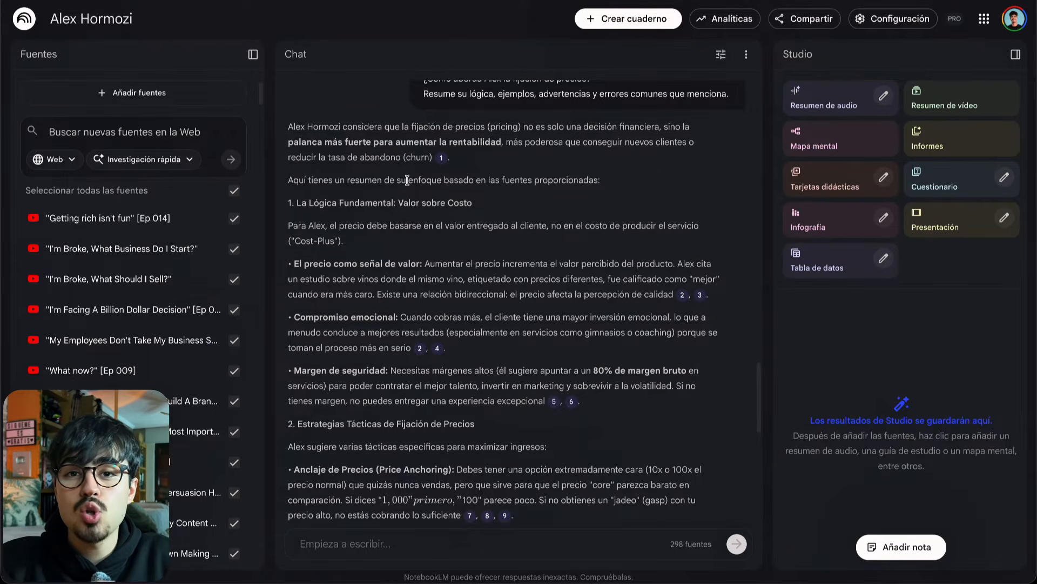
scroll(400, 216, down, 10)
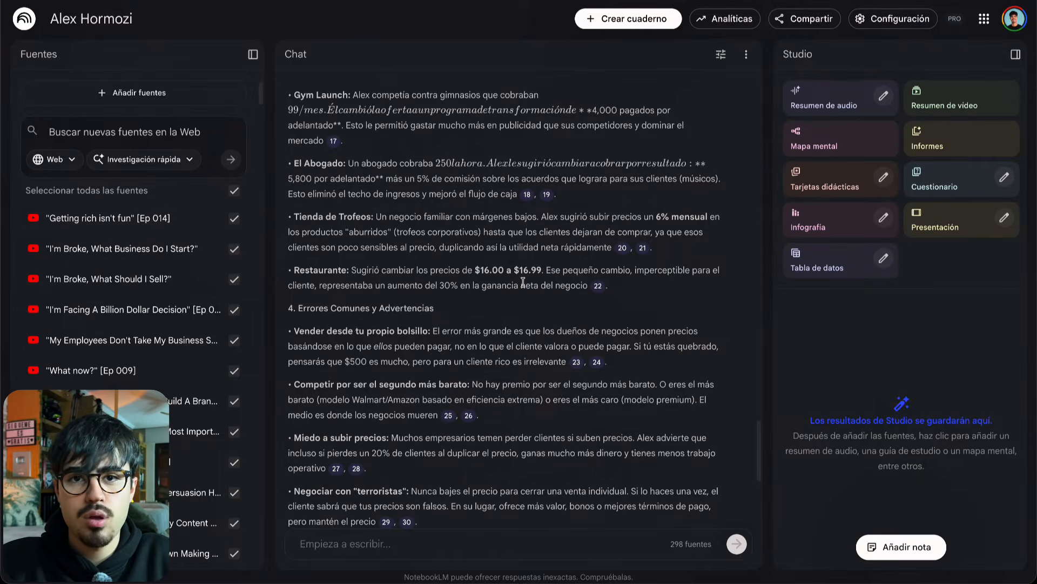
scroll(523, 282, down, 2)
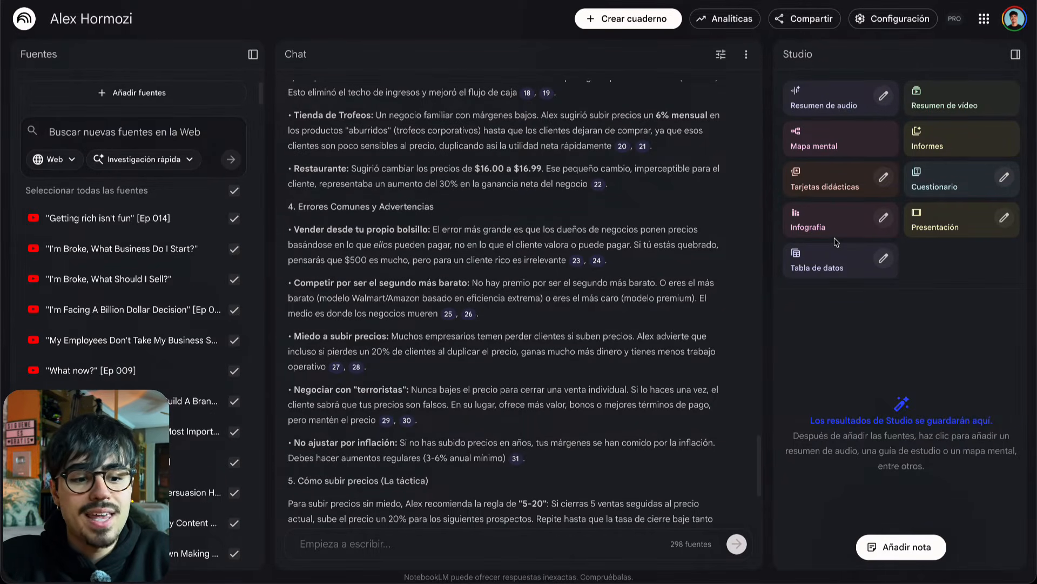
Step: Generate a mind map from the notebook's sources and open it
click(840, 142)
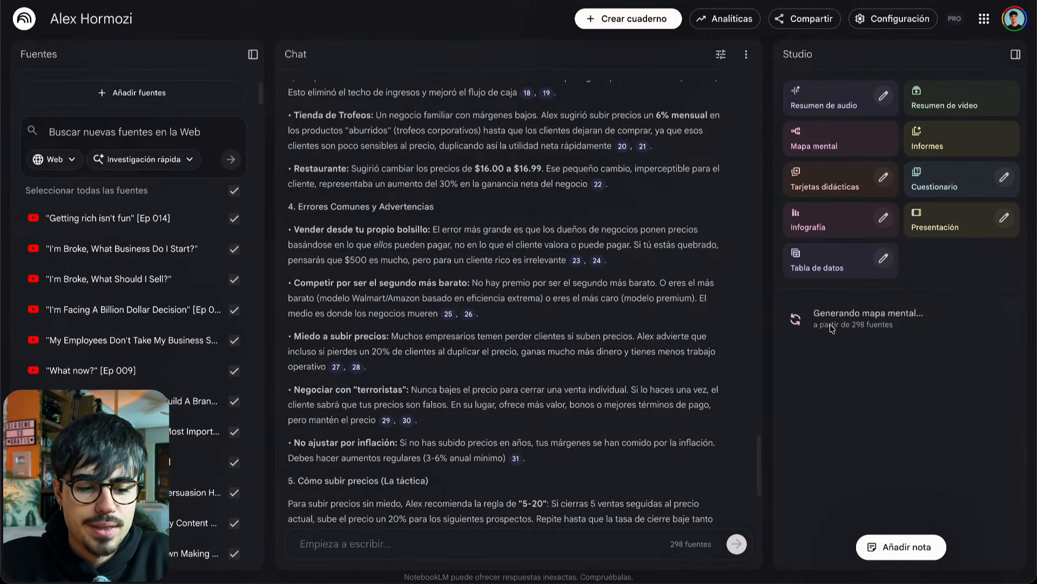
click(872, 324)
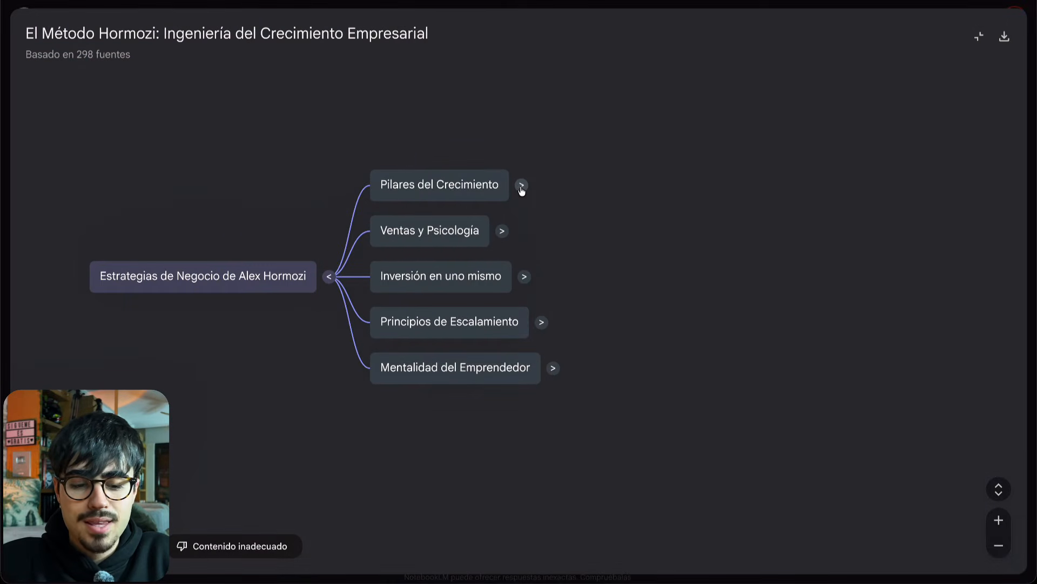
Step: Expand Pilares del Crecimiento with Adquisición, and Ventas y Psicología with Proceso de Ventas and Psicología del Cliente, in the mind map
click(522, 186)
click(809, 242)
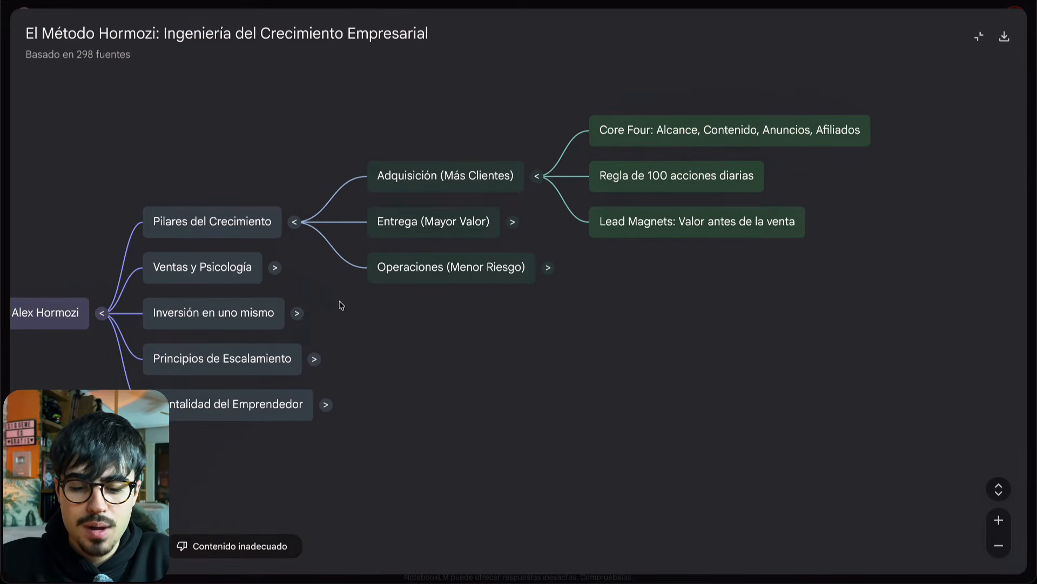
click(275, 267)
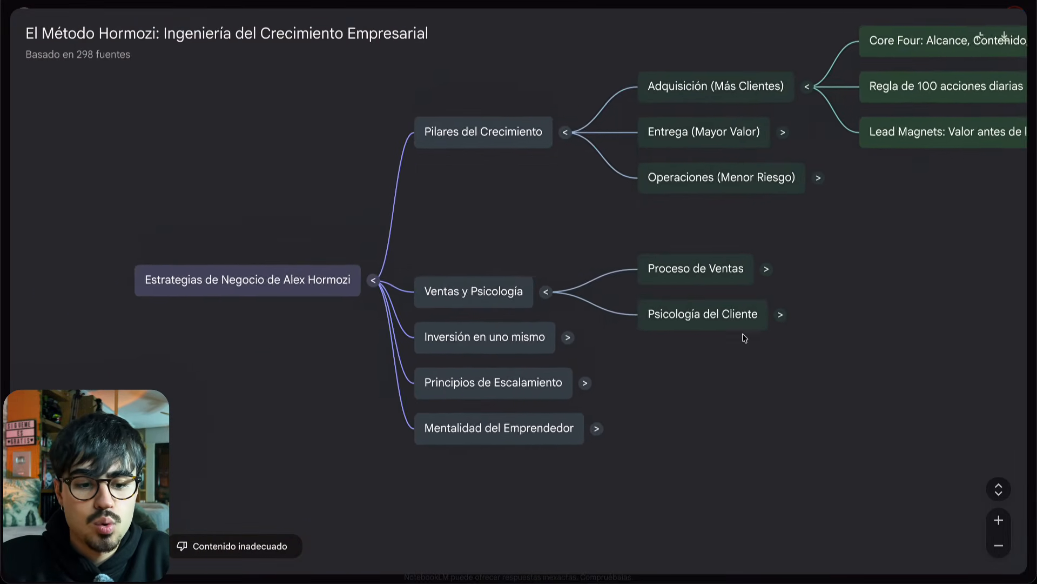
click(765, 269)
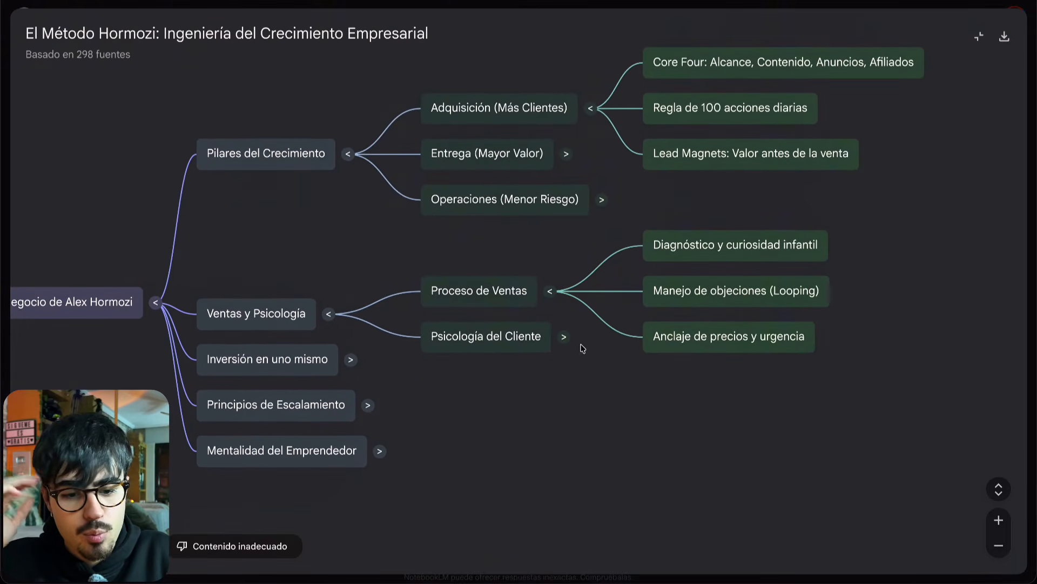
click(564, 337)
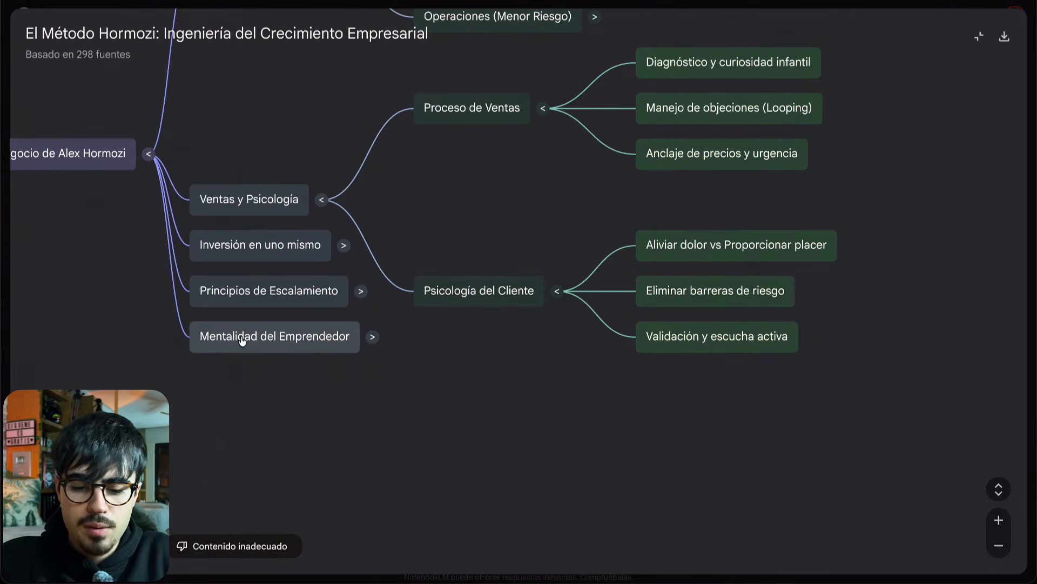
Step: Expand the Mentalidad del Emprendedor branch, look over its subtopics, and close the full-screen mind map
click(373, 336)
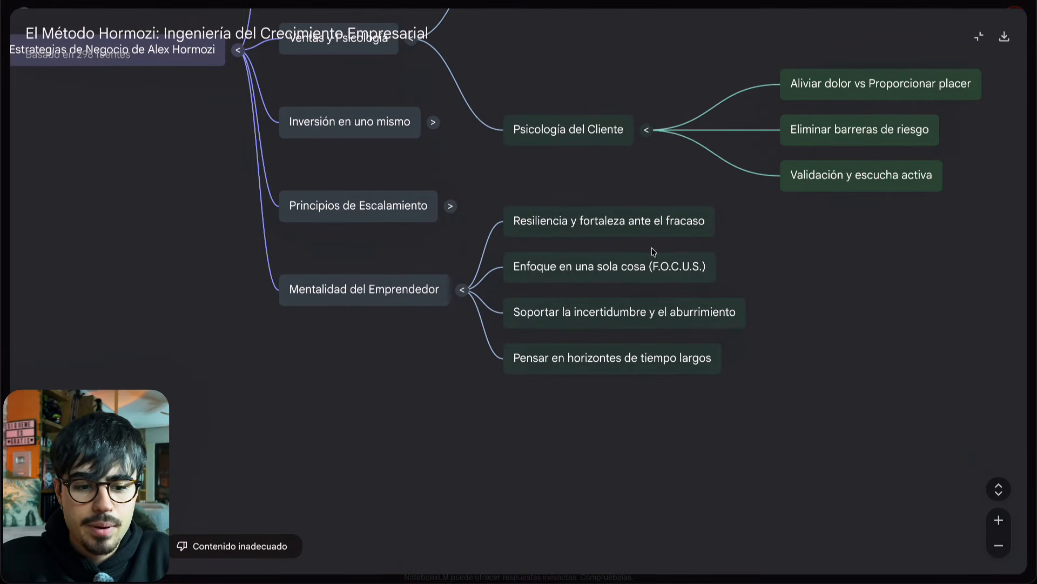
drag(551, 203, 562, 423)
drag(619, 249, 543, 118)
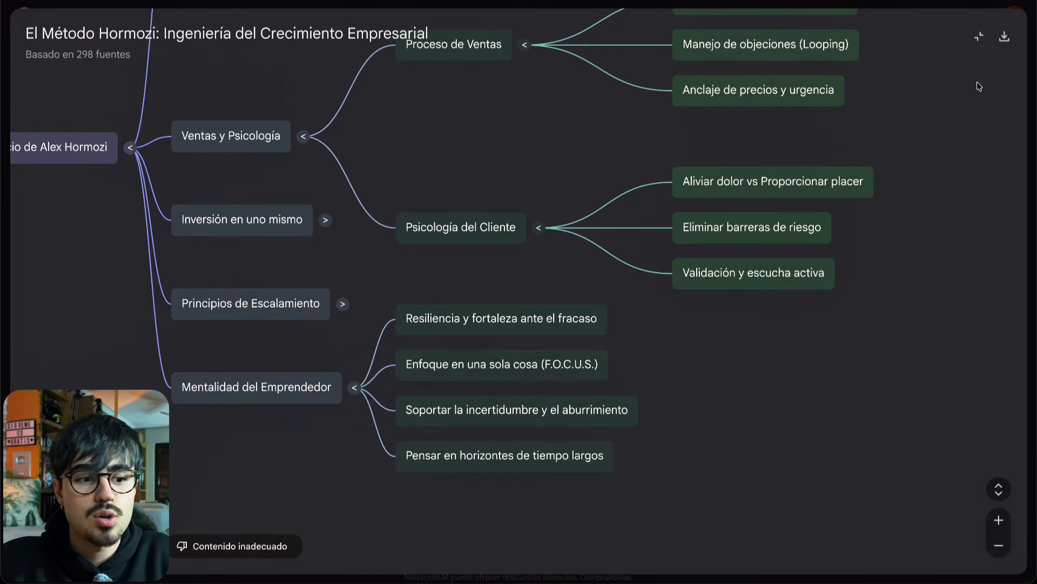
click(980, 39)
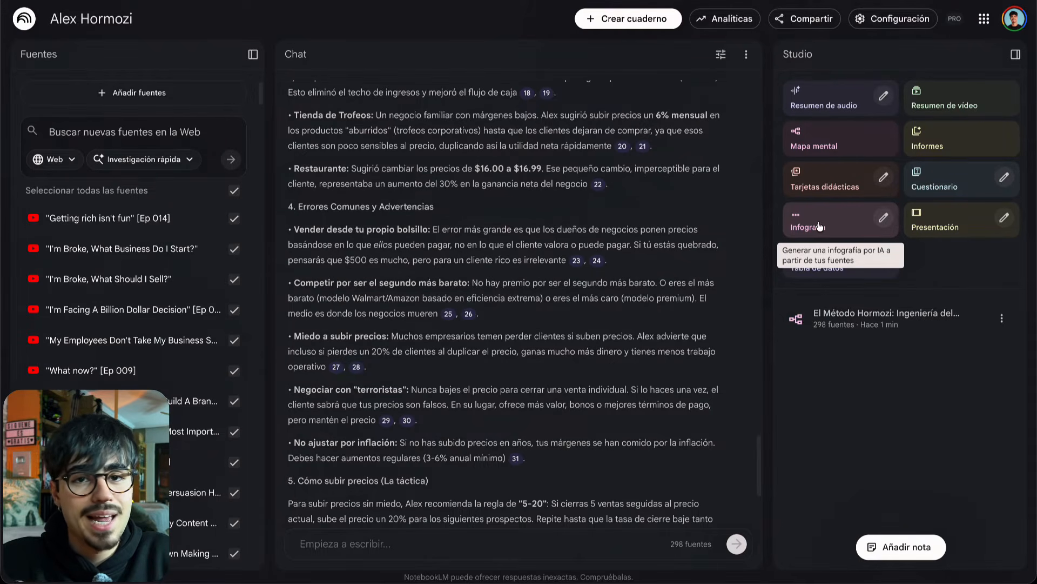
Step: Generate an infographic with the prompt "¿Qué temas aparecen con mayor frecuencia en todo el canal? Clasifícalos por categoría (ventas, liderazgo, disciplina, marketing, etc.)."
click(883, 218)
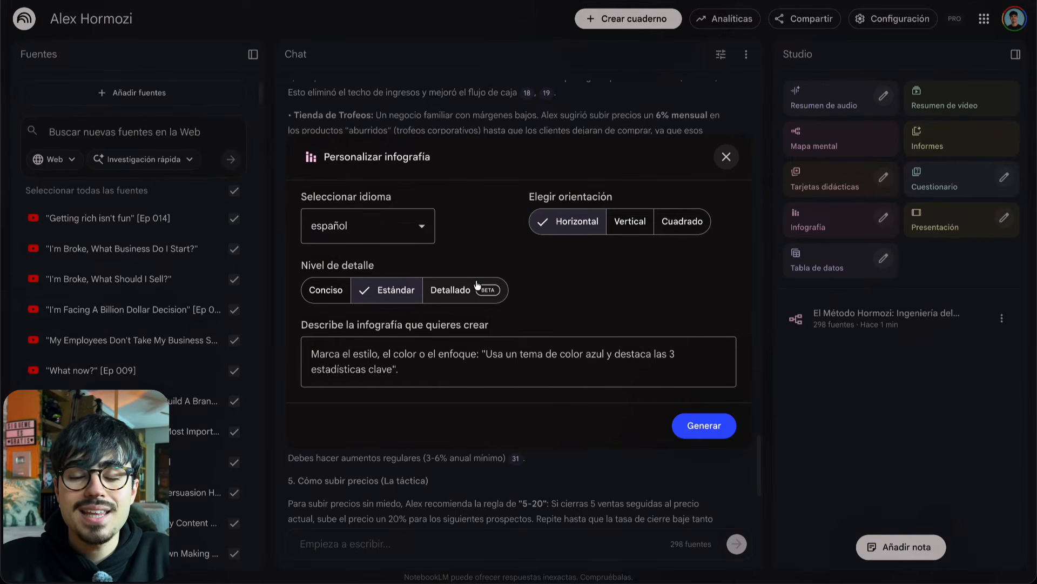
click(377, 359)
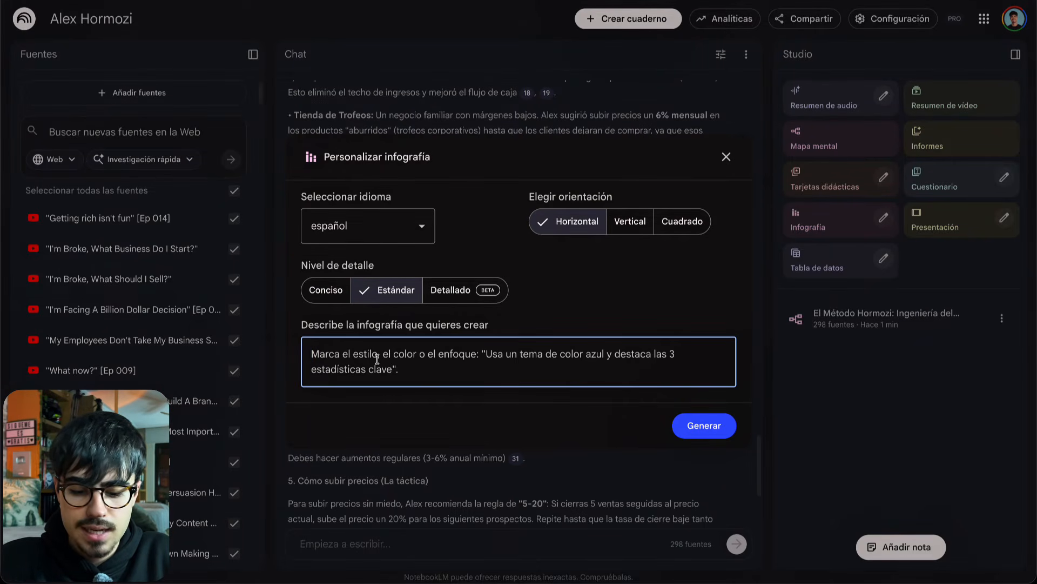
text(¿Qué temas aparecen con mayor frecuencia en todo el canal? Clasifícalos por categoría (ventas, liderazgo, disciplina, marketing, etc.).)
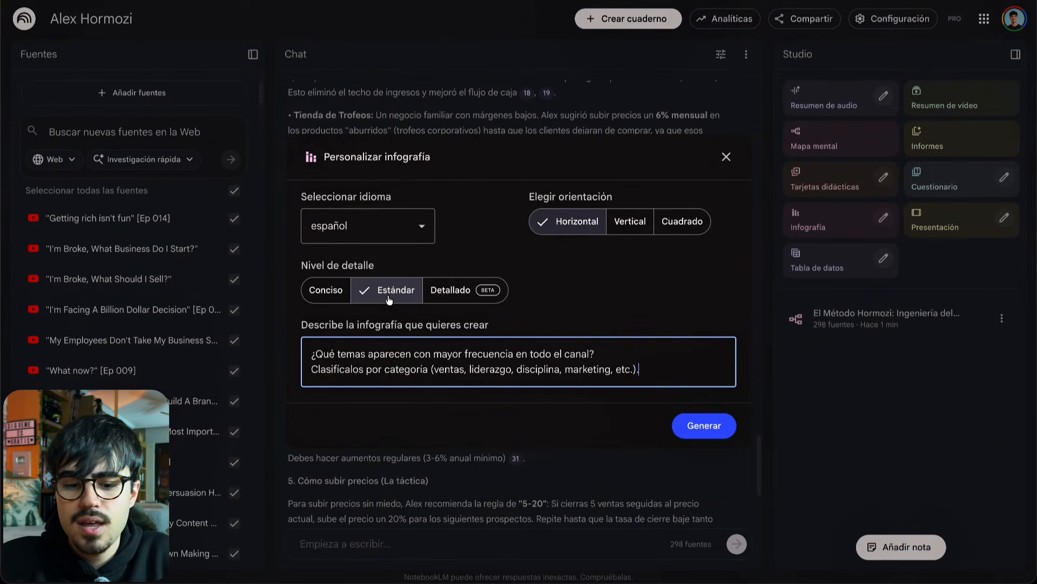
click(709, 425)
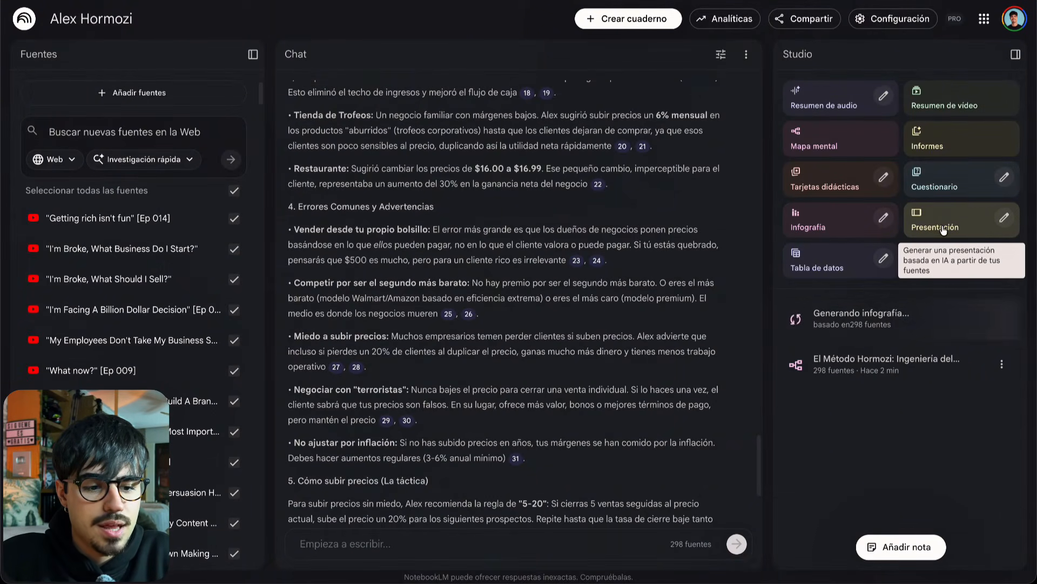
Step: Generate flashcards (Tarjetas didácticas) and a report in the Resumen format from the notebook's sources
click(830, 184)
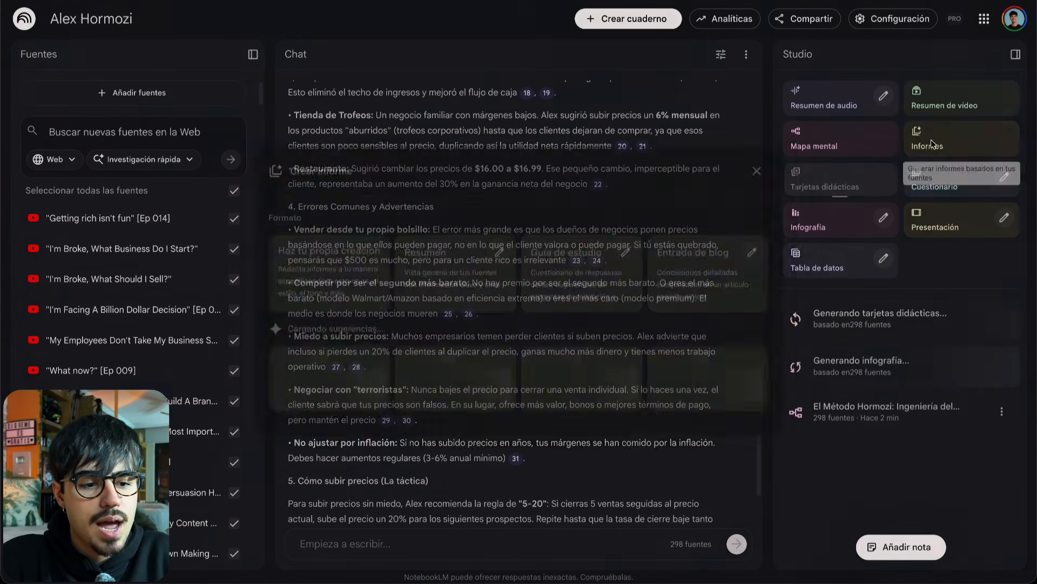
click(932, 140)
click(421, 258)
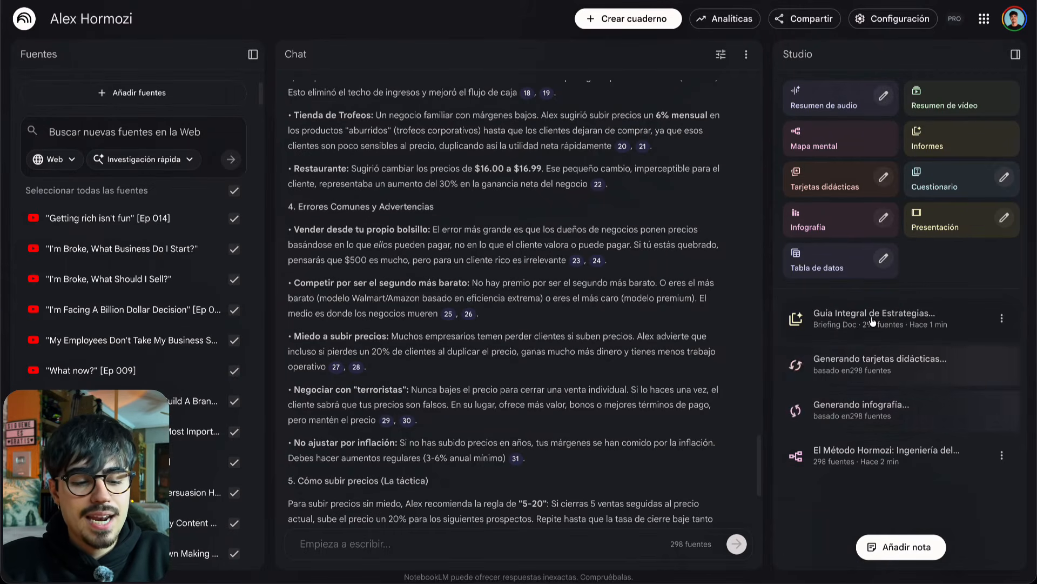
Step: Open the Guía Integral de Estrategias report, skim its sections on business strategy and risk, and close it
click(873, 319)
scroll(787, 317, down, 10)
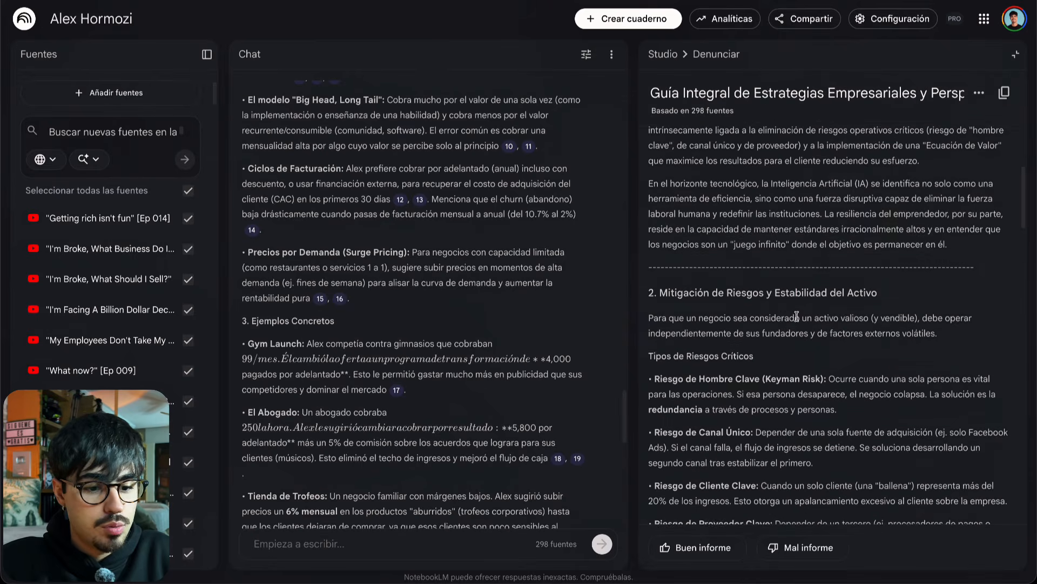
scroll(801, 315, down, 10)
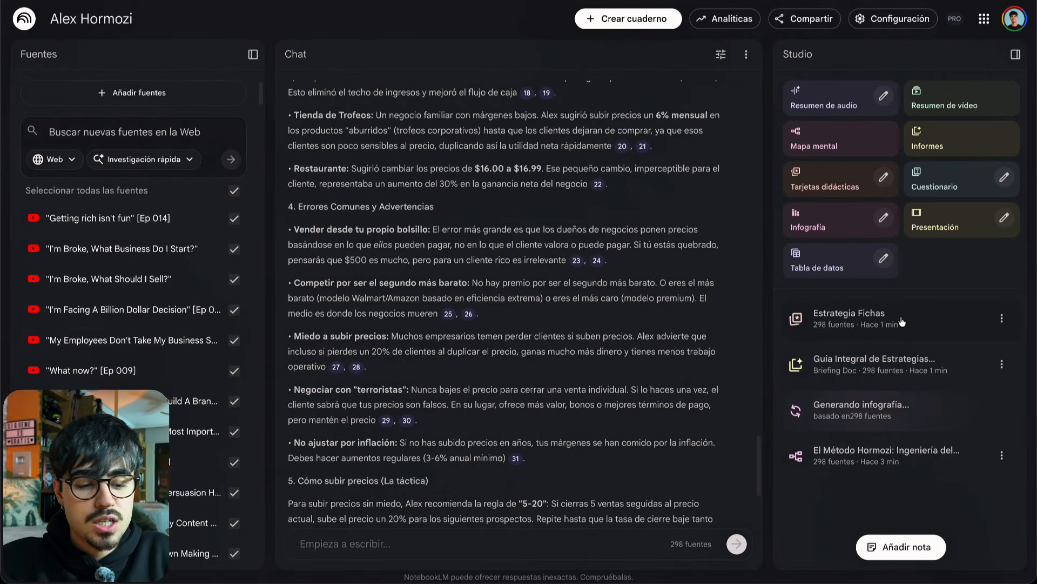
Step: Open the Estrategia Fichas flashcards, go through several cards, flip one to check its answer, and return to the Studio overview
click(902, 321)
click(966, 305)
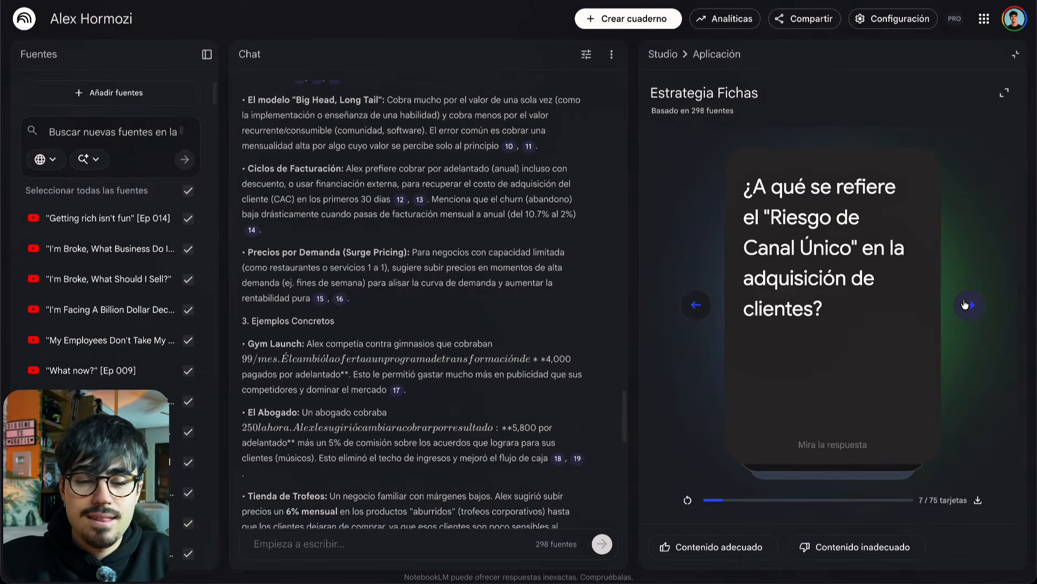
click(828, 258)
click(853, 270)
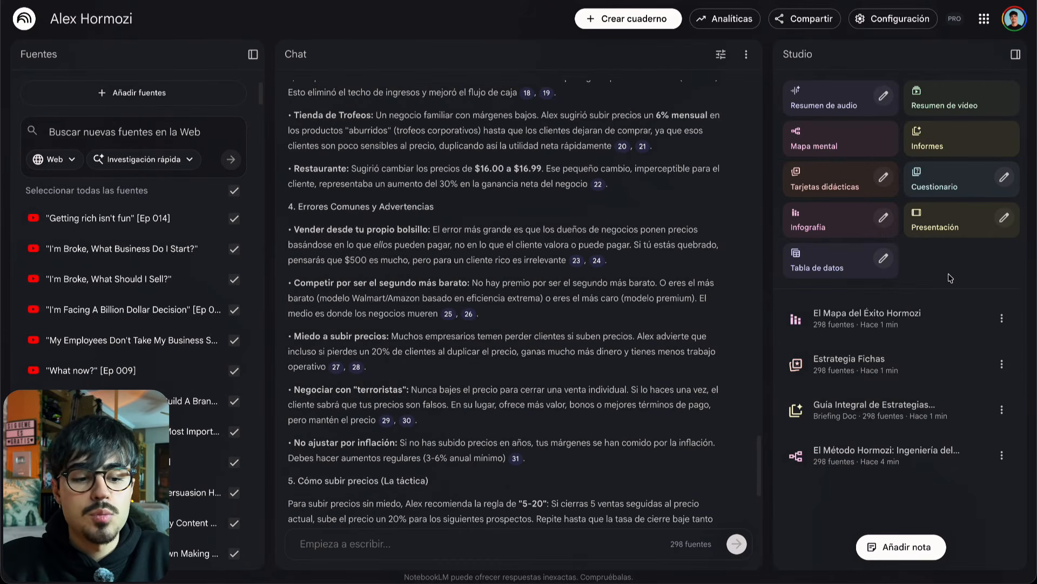
Step: Open the El Mapa del Éxito Hormozi infographic
click(906, 320)
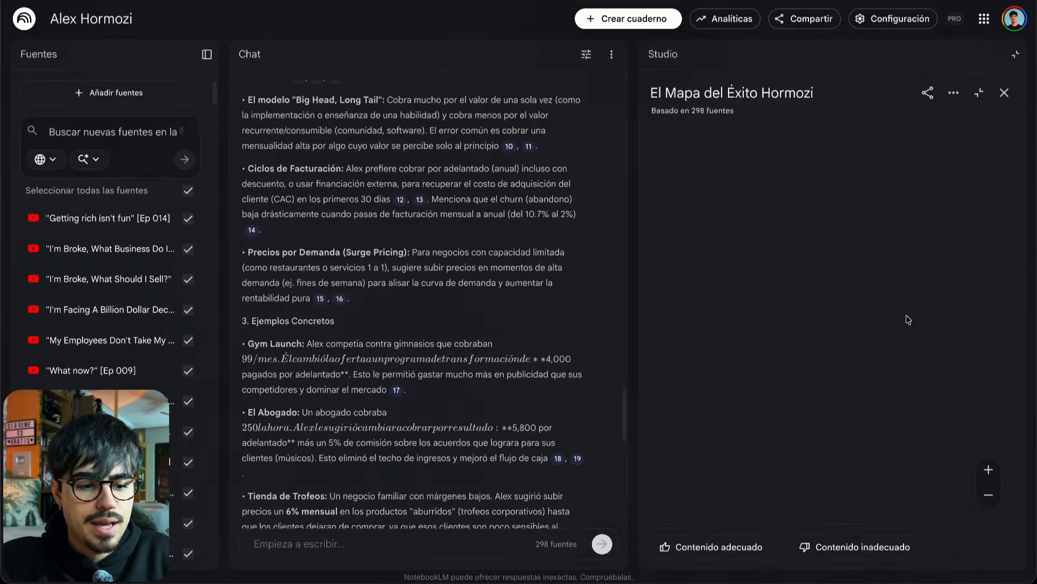